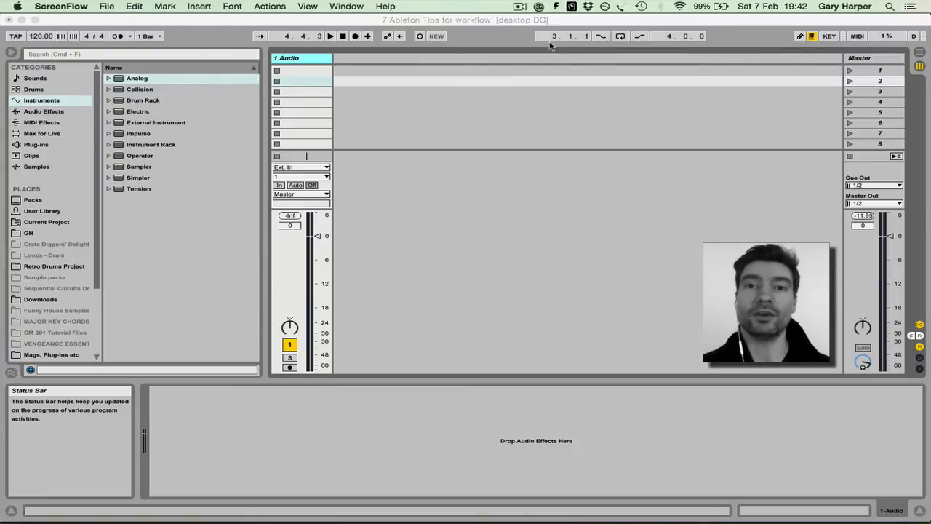
Step: Lower the 1 Audio track's volume fader in small increments to about -7.3 dB
left_click(541, 115)
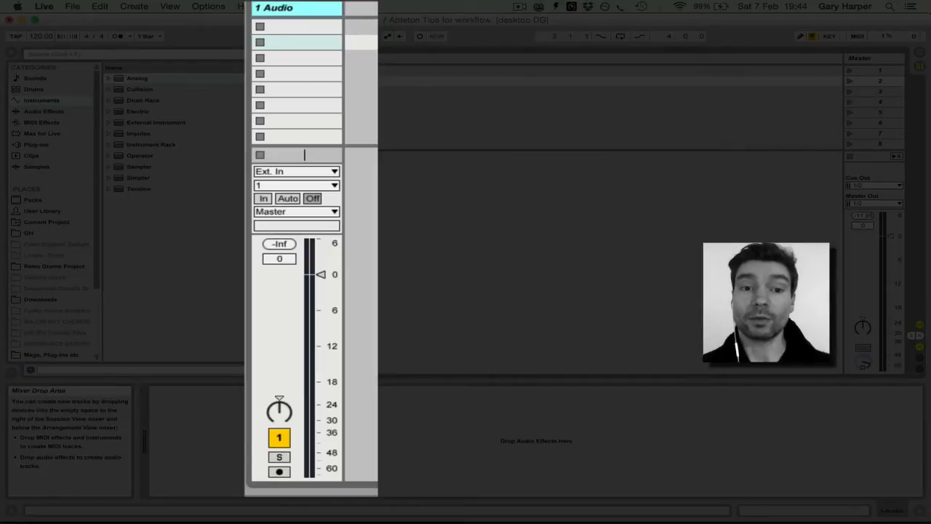
left_click(321, 274)
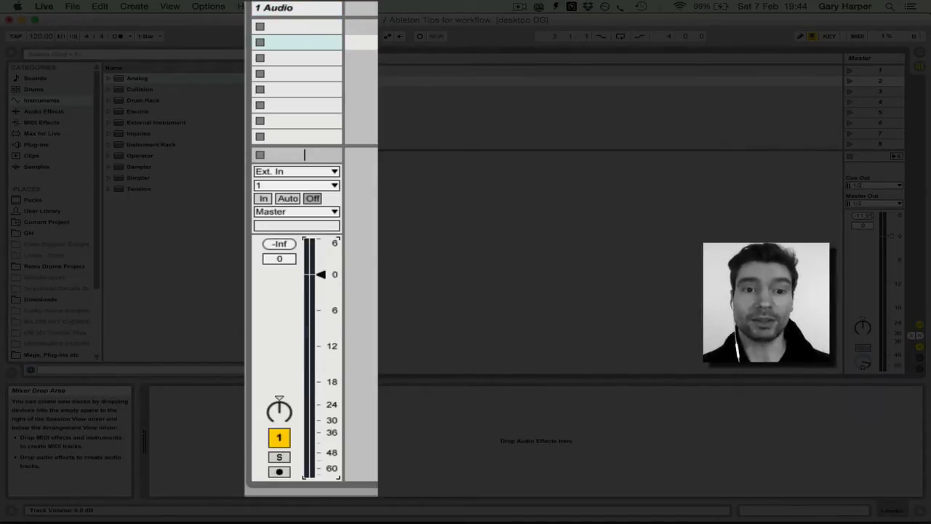
key("Down")
key("Down")
key("Down")
key("Down")
key("Down")
key("Down")
key("Down")
key("Down")
key("Down")
key("Down")
key("Down")
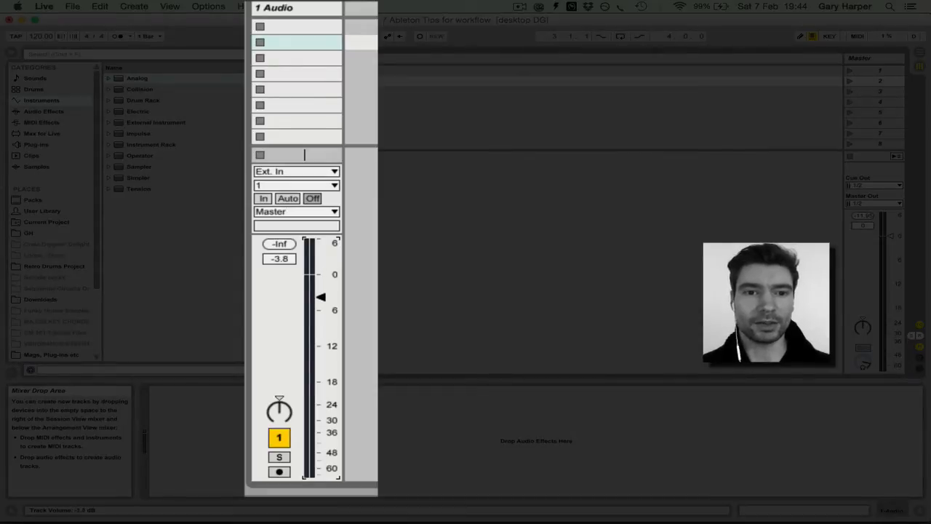
key("Down")
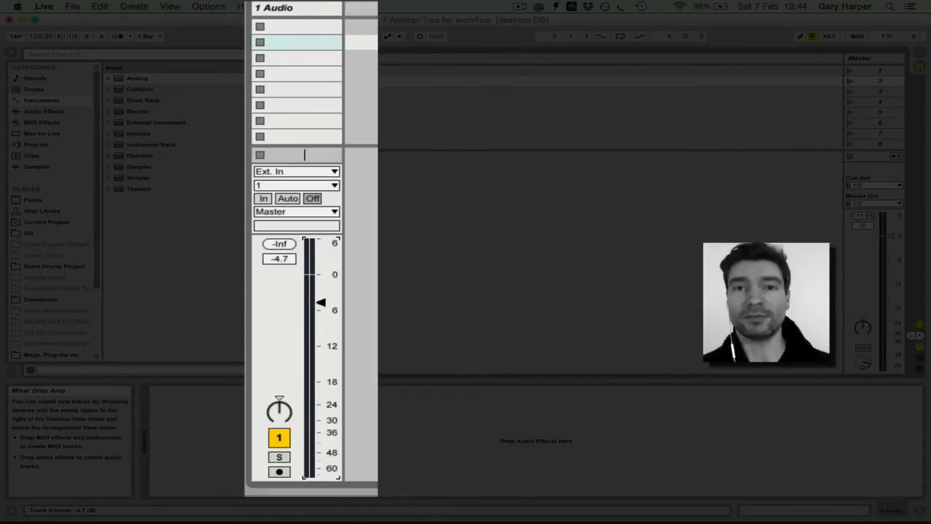
key("Down")
key("Down")
key("Down")
key("Down")
left_click_drag(321, 312, 321, 305)
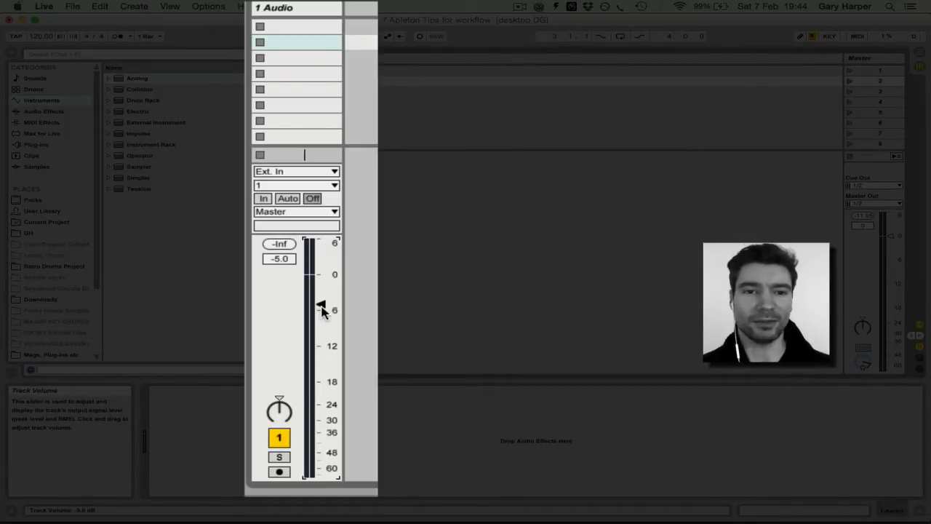
key("Down")
key("Down")
key("Down")
key("Down")
key("Down")
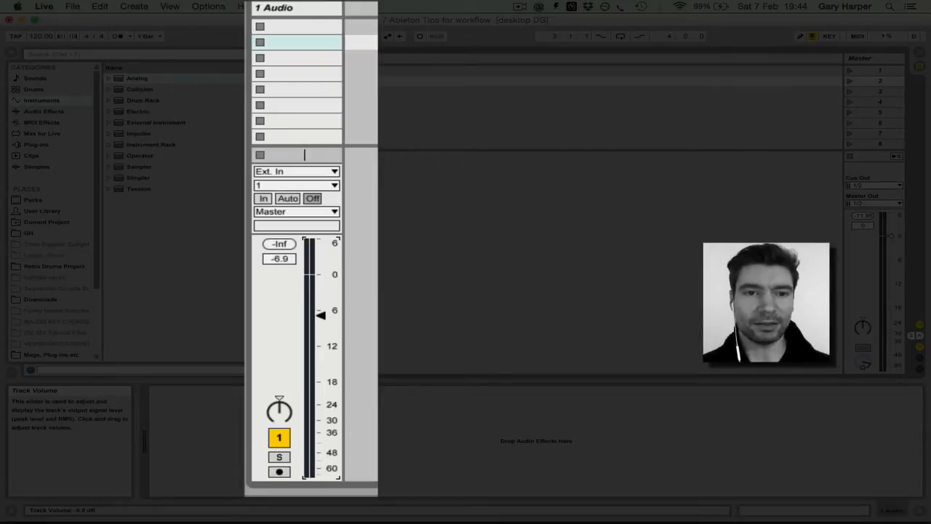
left_click_drag(320, 316, 321, 318)
Step: Set the 1 Audio track's volume to exactly -6 dB
left_click(289, 262)
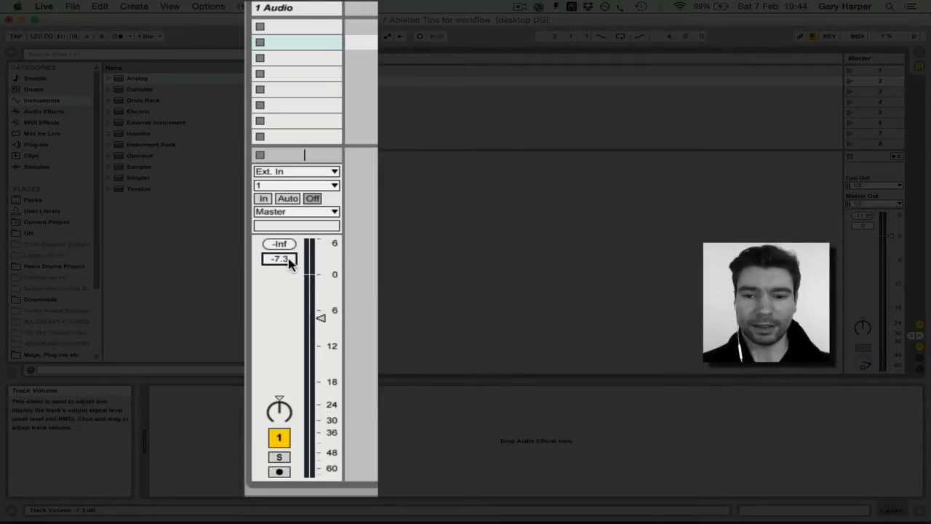
key("BackSpace")
type("-6")
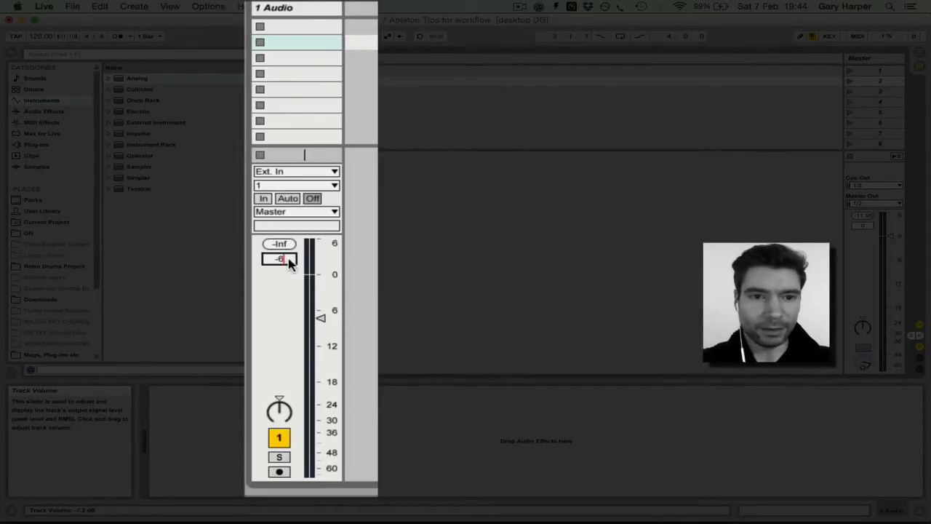
key("Return")
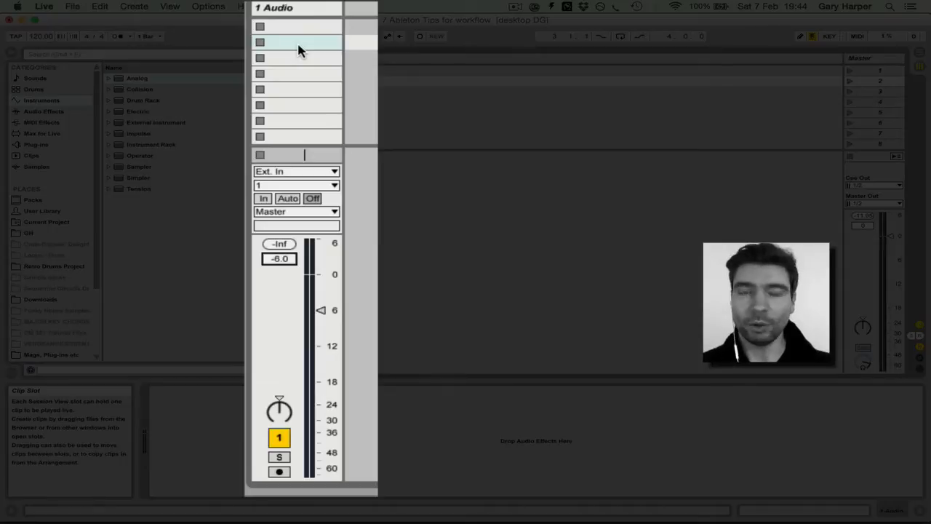
Step: Add an EQ Eight to the 1 Audio track and change its first band to the 12 dB low-cut filter
left_click(45, 112)
left_click(168, 156)
left_click(142, 189)
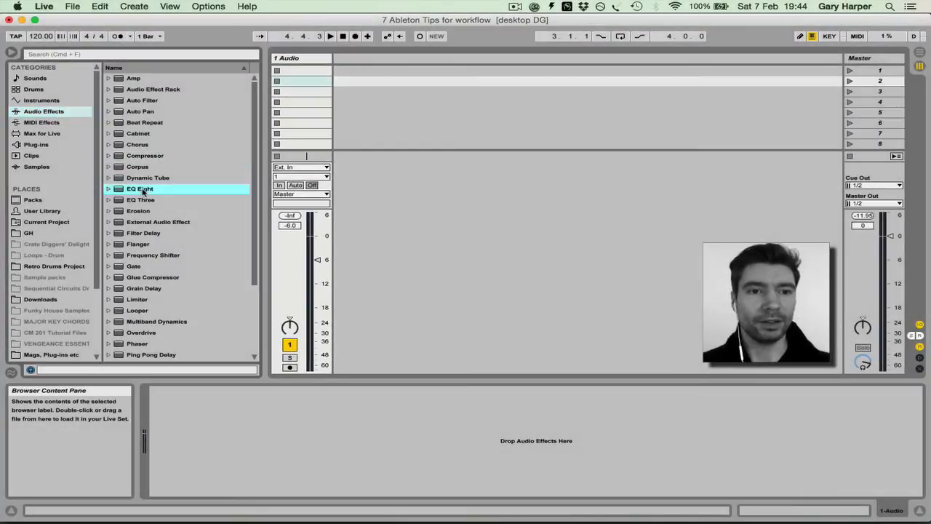
left_click_drag(142, 191, 303, 446)
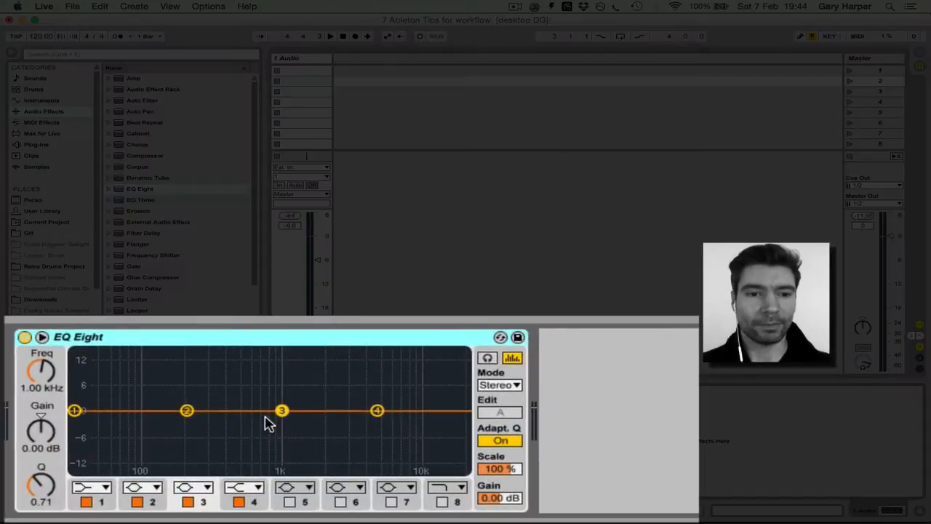
left_click(90, 491)
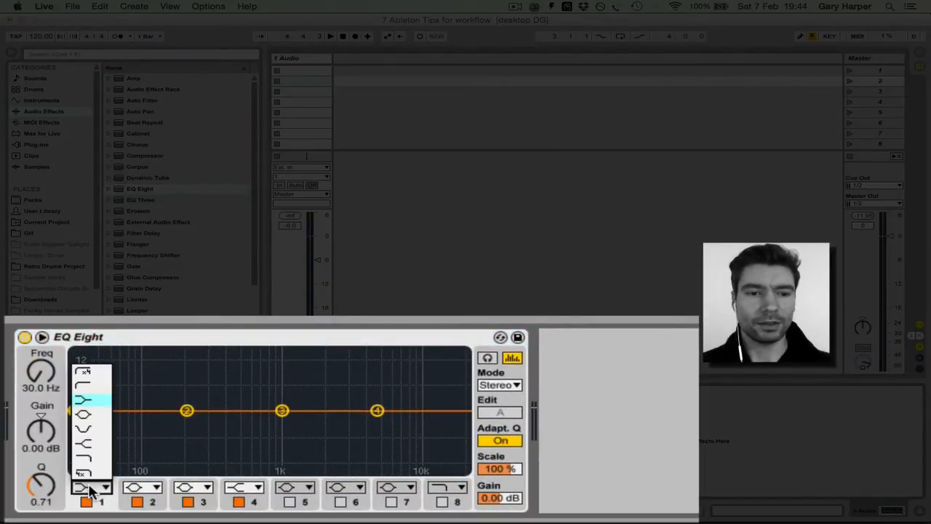
left_click(86, 387)
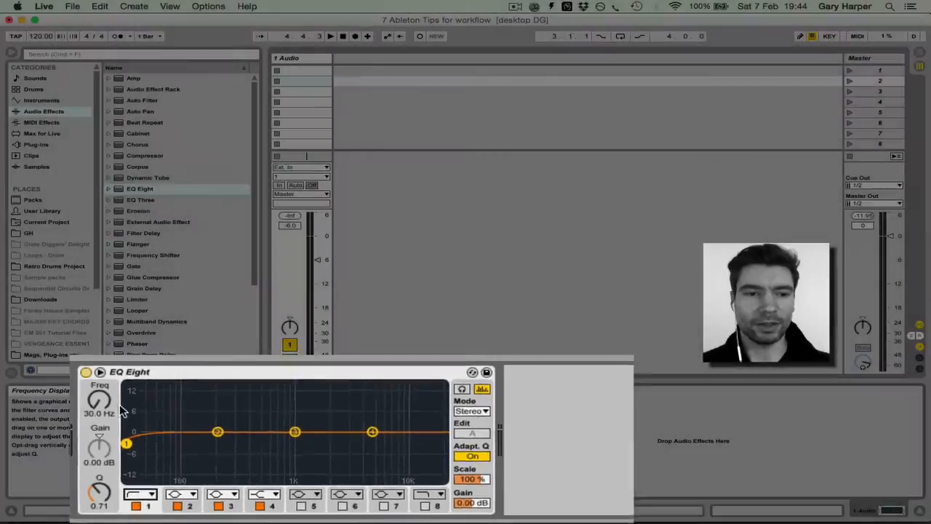
Step: Add a Compressor after the EQ Eight on the 1 Audio track and deactivate both devices
left_click(142, 155)
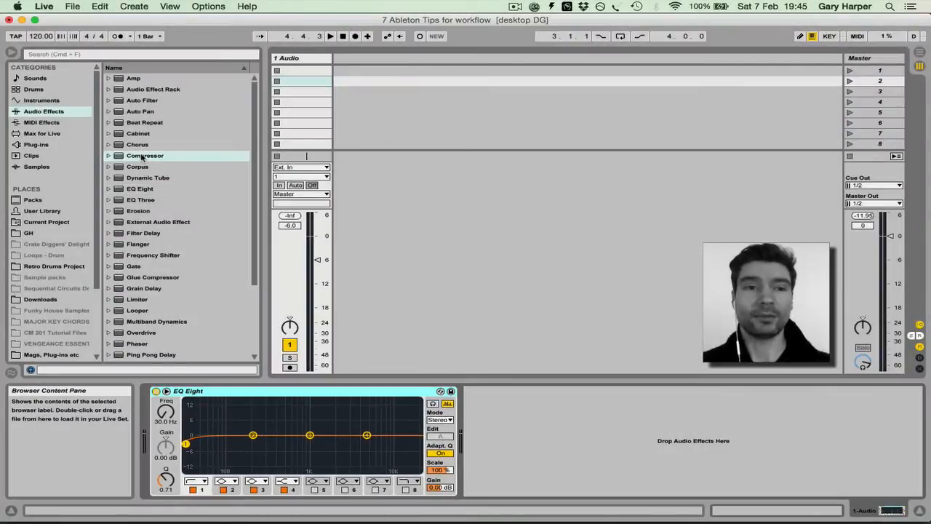
left_click_drag(142, 156, 507, 418)
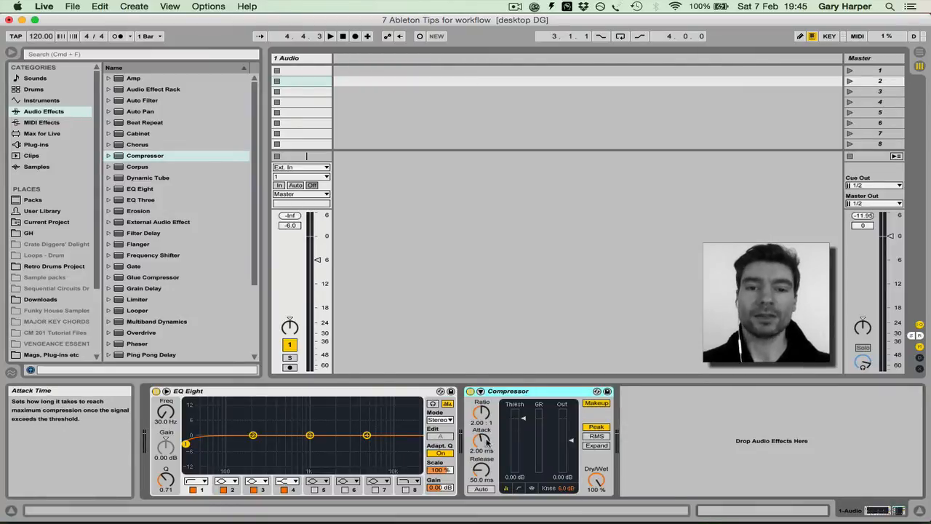
left_click(470, 391)
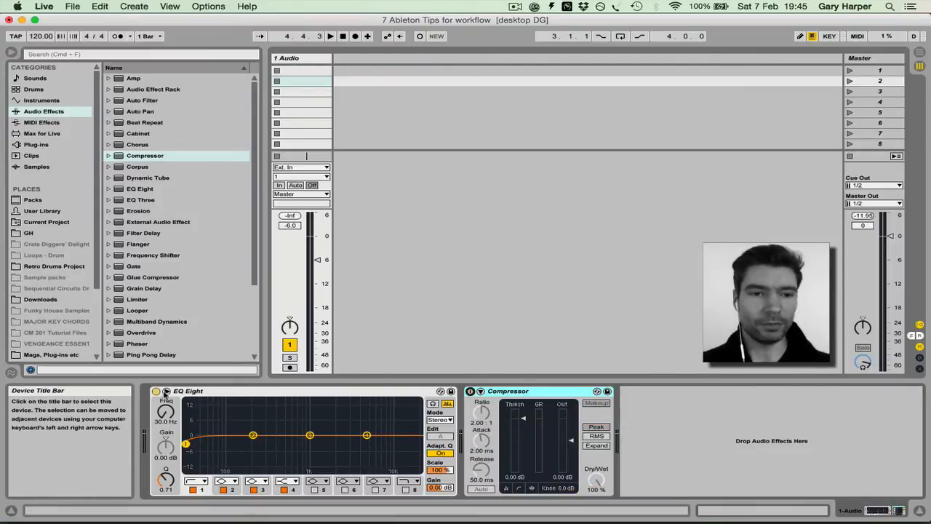
left_click(155, 392)
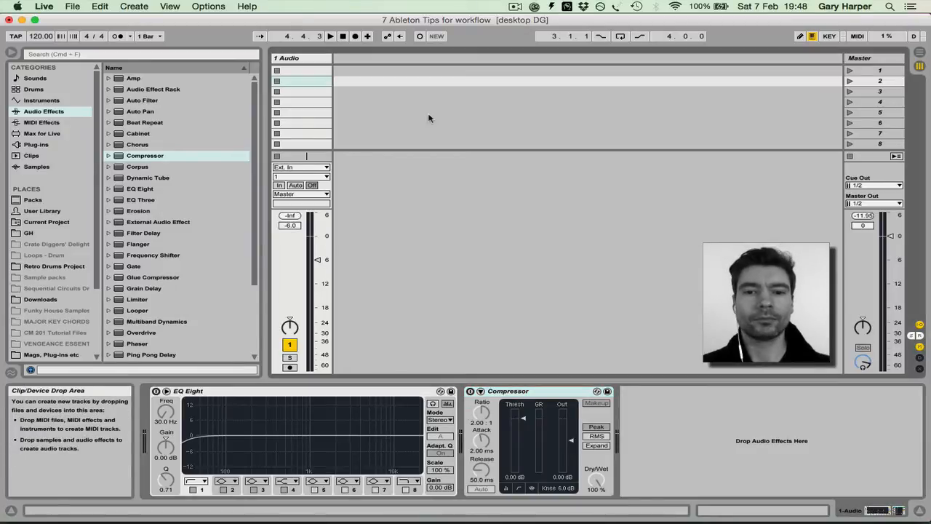
Step: Color the 1 Audio track bright red
left_click(299, 60)
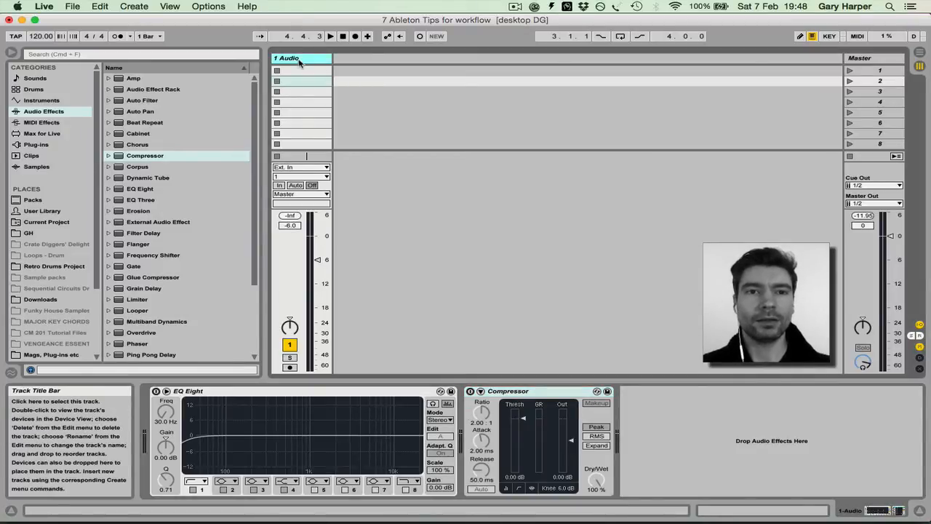
right_click(299, 61)
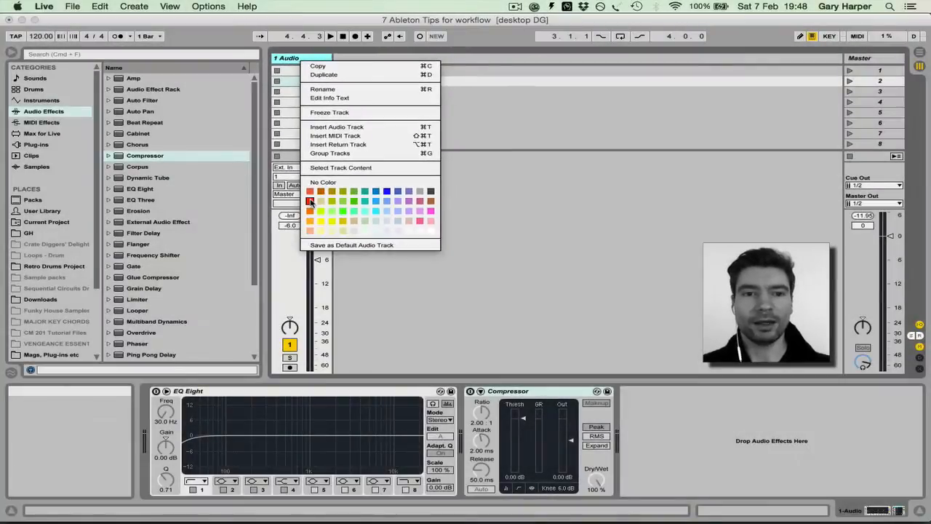
left_click(253, 260)
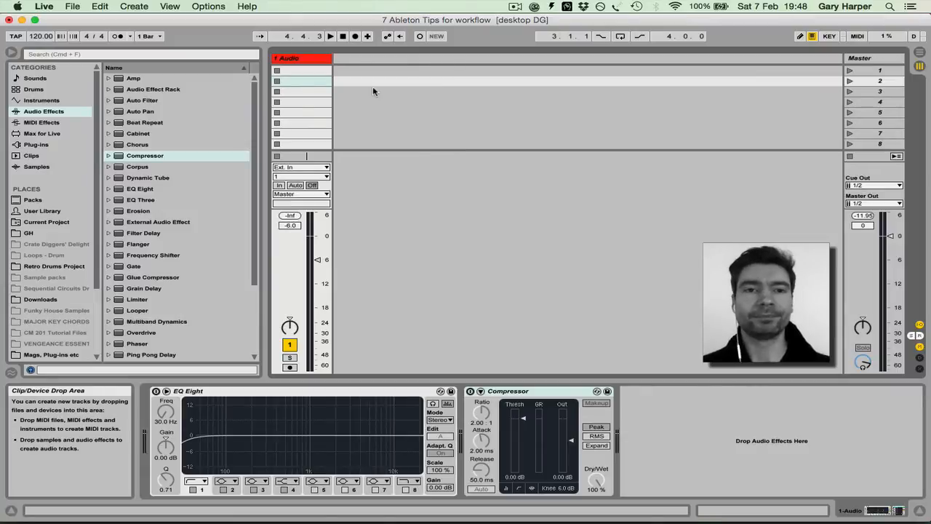
Step: Save the 1 Audio track as the default audio track, overwriting the existing default
right_click(309, 58)
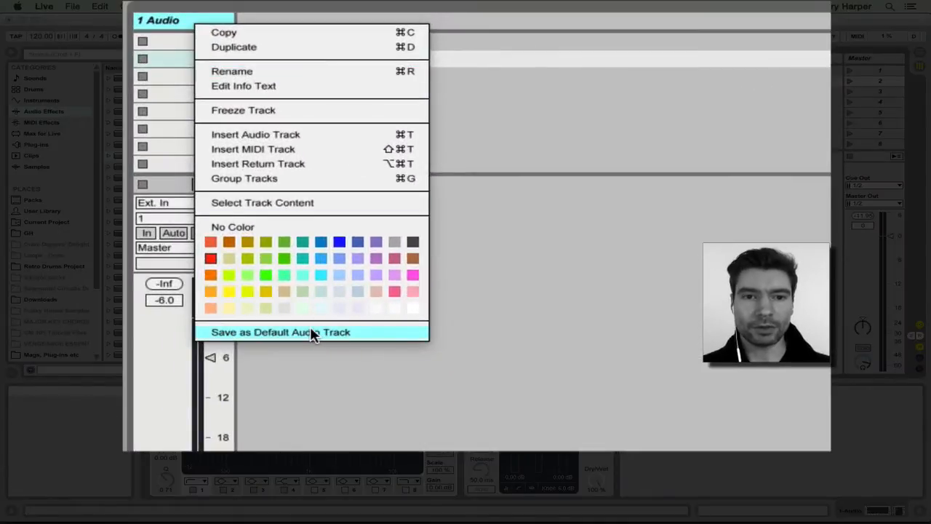
left_click(352, 333)
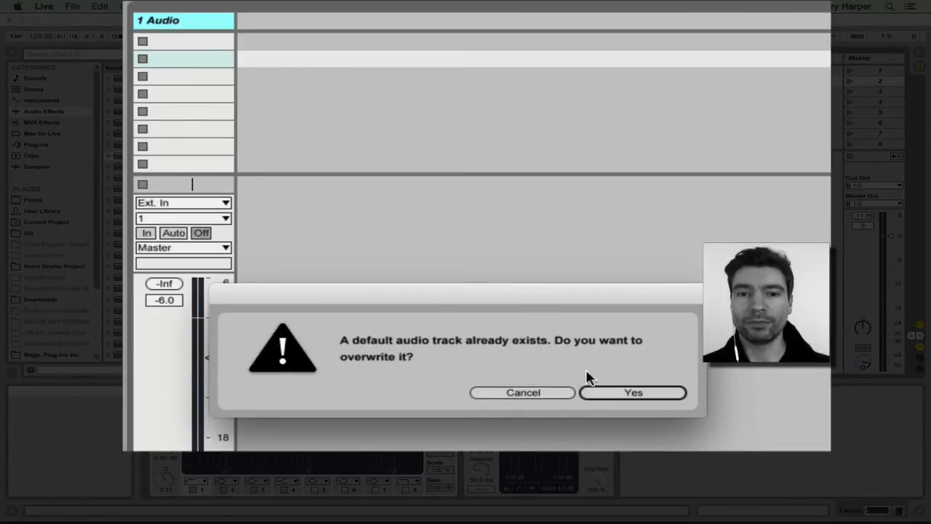
left_click(614, 396)
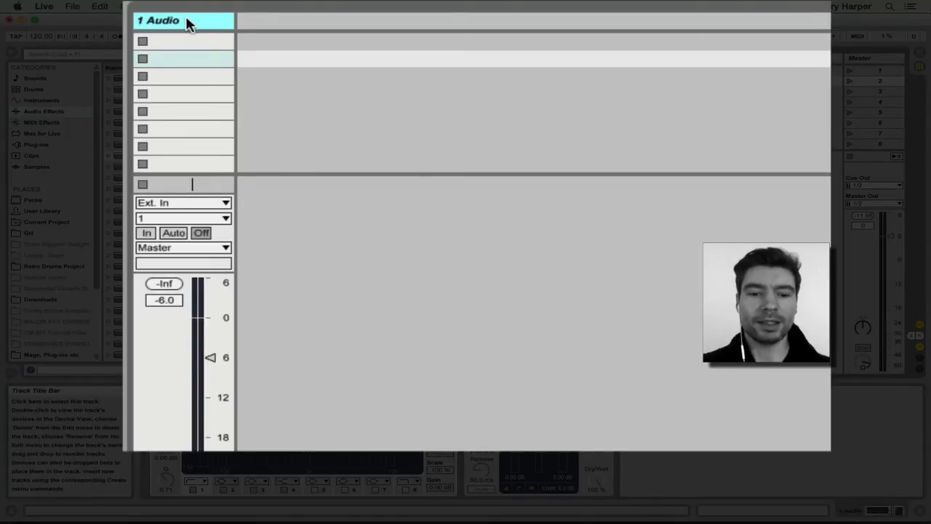
Step: Insert two new audio tracks and one MIDI track after the 1 Audio track
key("super+t")
key("super+t")
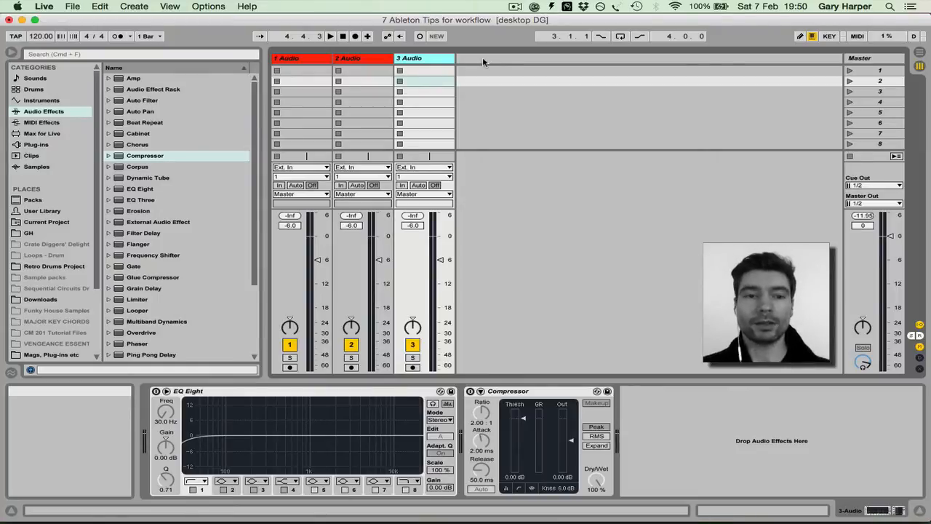
key("super+shift+t")
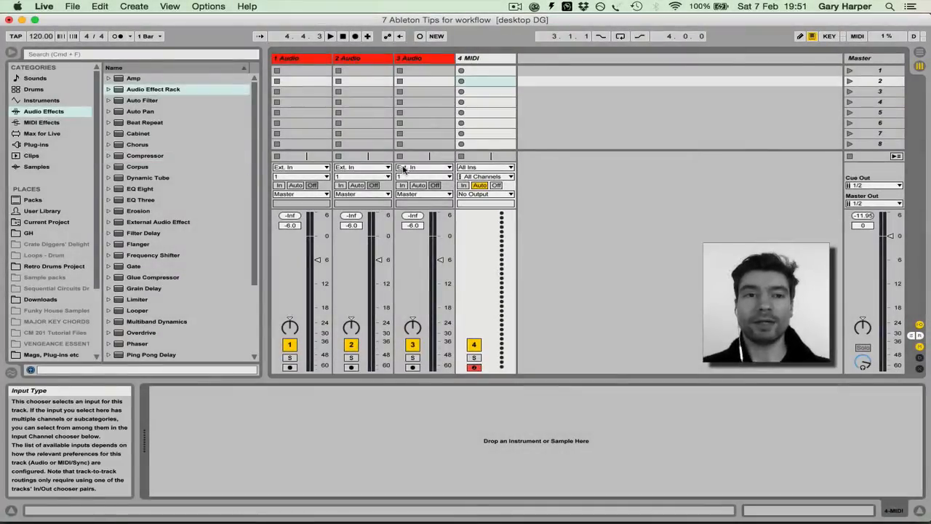
Step: Add an Audio Effect Rack to the MIDI track and set the track's volume to -6 dB
left_click_drag(145, 91, 368, 419)
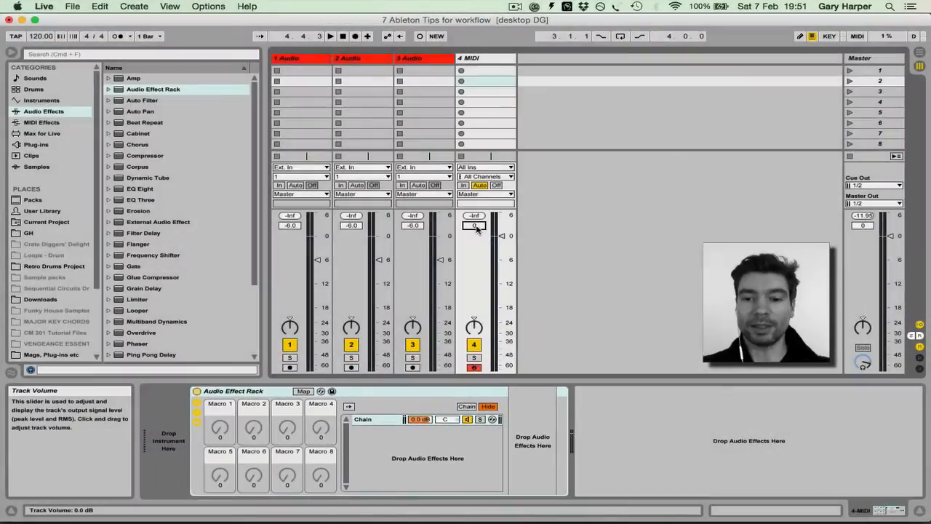
left_click(477, 227)
type("-6")
key("Return")
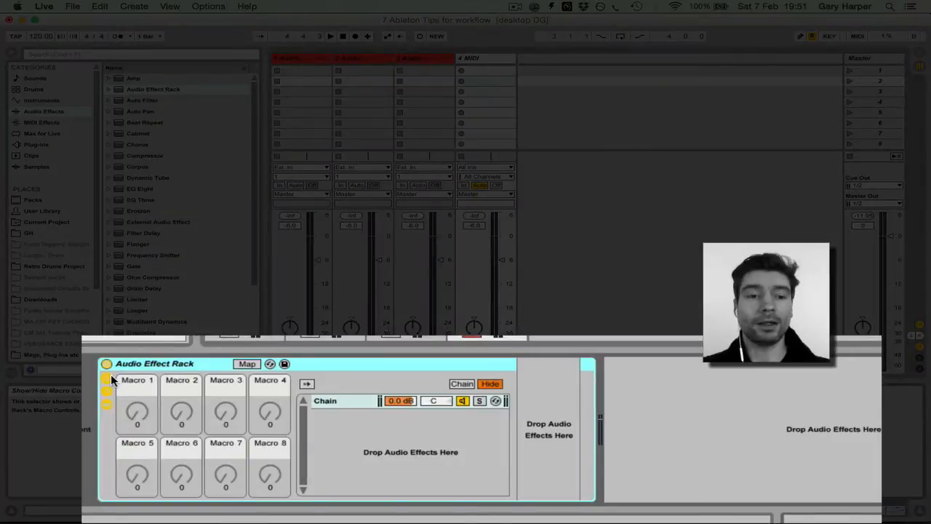
Step: Hide the Audio Effect Rack's macro controls and chain list, and insert an EQ Eight inside the rack
left_click(107, 378)
left_click(107, 392)
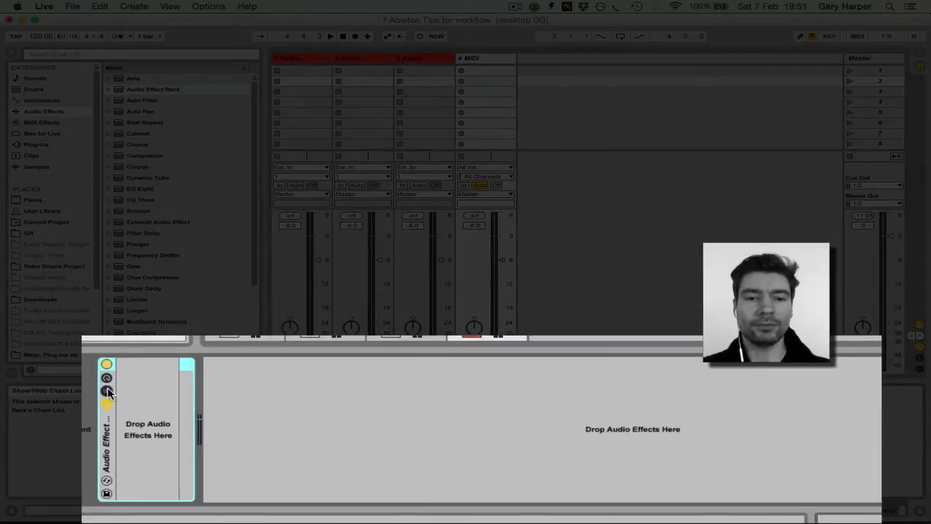
left_click_drag(141, 190, 155, 442)
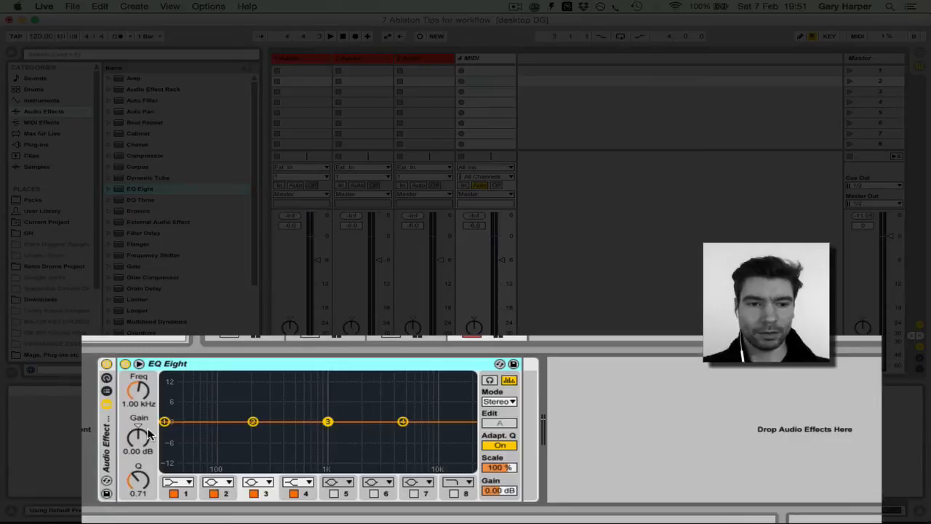
Step: Change the rack EQ Eight's first band to the 12 dB low-cut filter and add a Compressor after it inside the rack
left_click(185, 487)
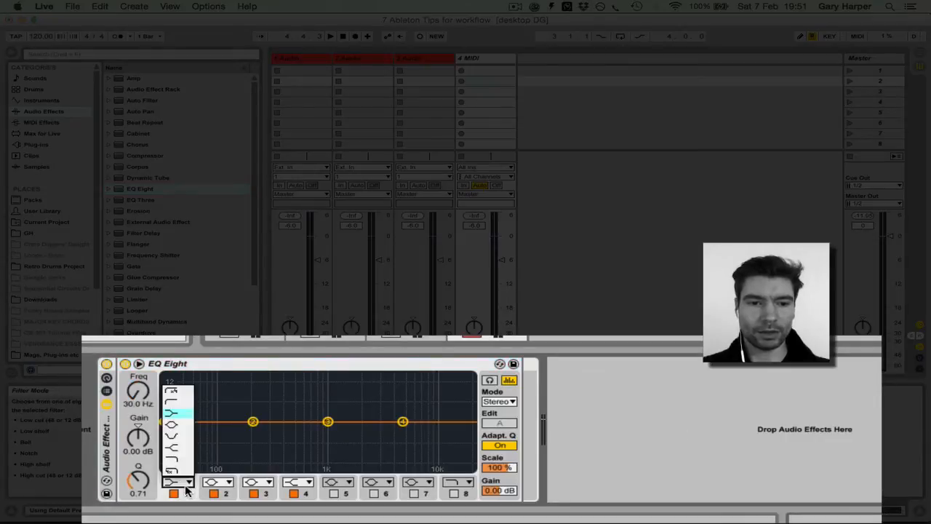
left_click(175, 404)
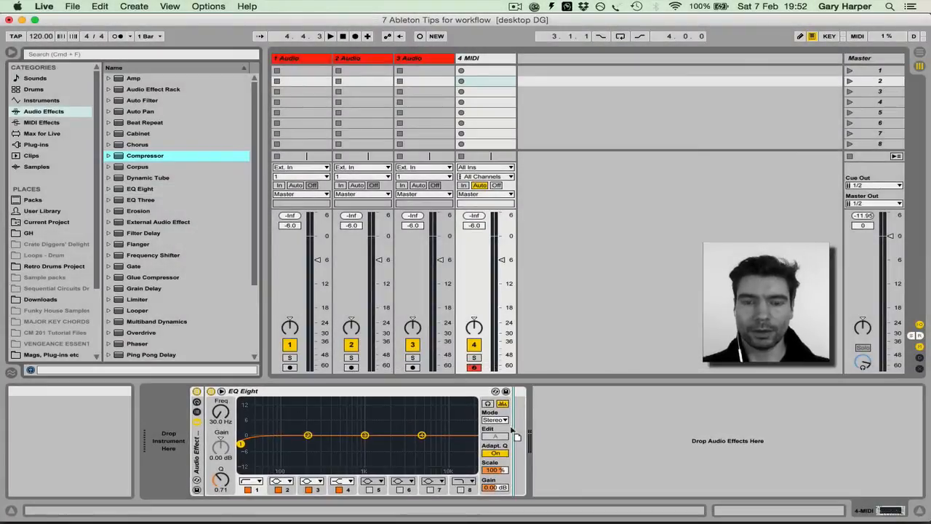
left_click_drag(514, 434, 514, 426)
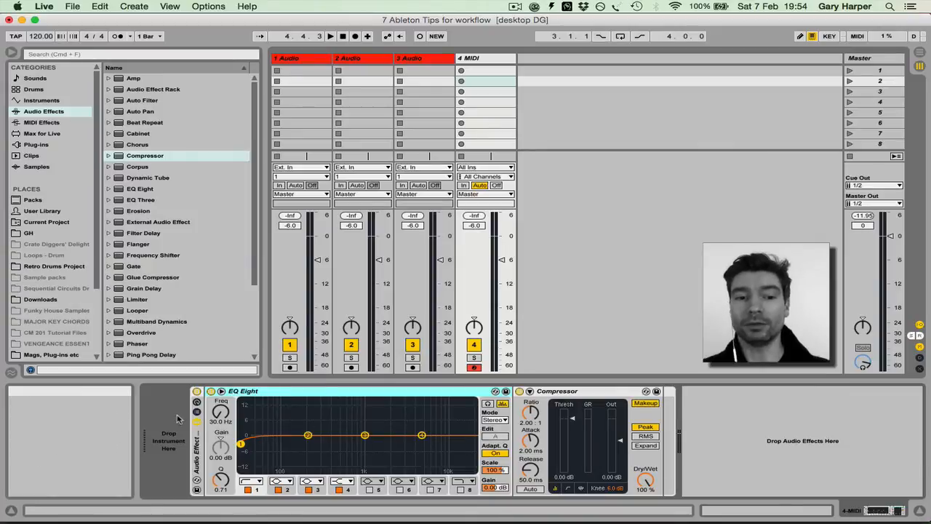
Step: Load the Collision instrument on the MIDI track, in front of the Audio Effect Rack
left_click(483, 62)
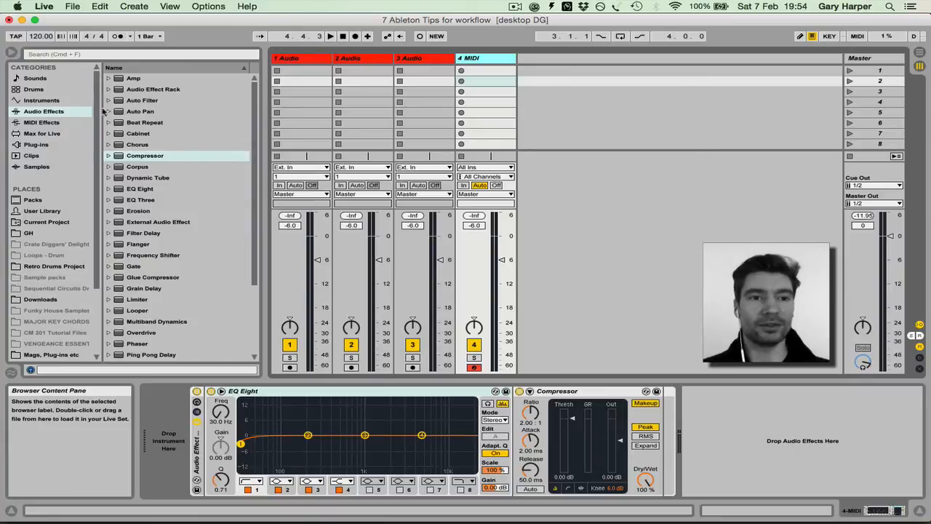
left_click(36, 100)
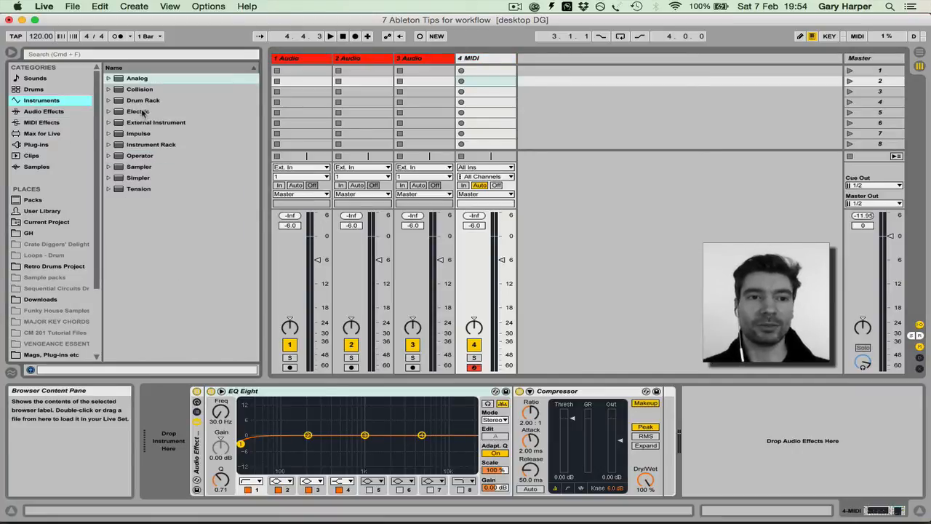
left_click_drag(138, 90, 171, 436)
scroll(440, 416, "right", 5)
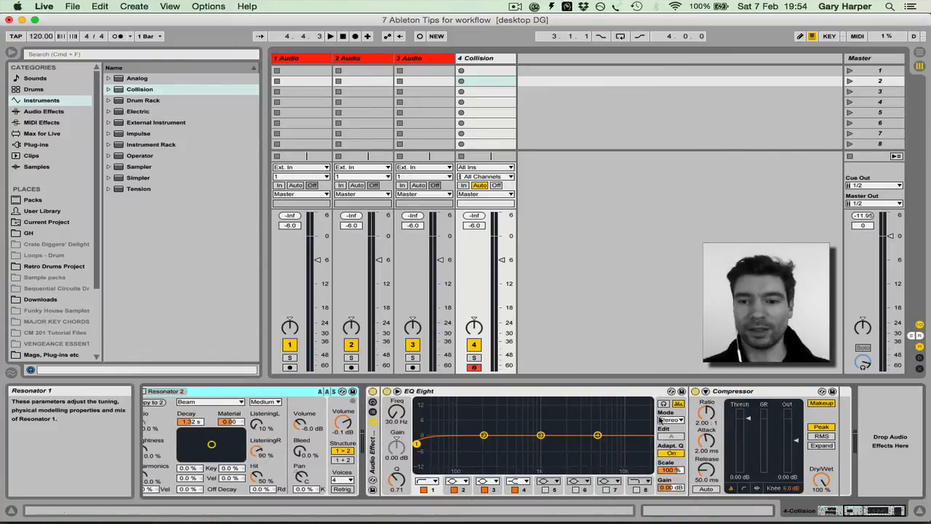
Step: Delete the Collision instrument from the MIDI track and colour the track green
scroll(545, 444, "left", 5)
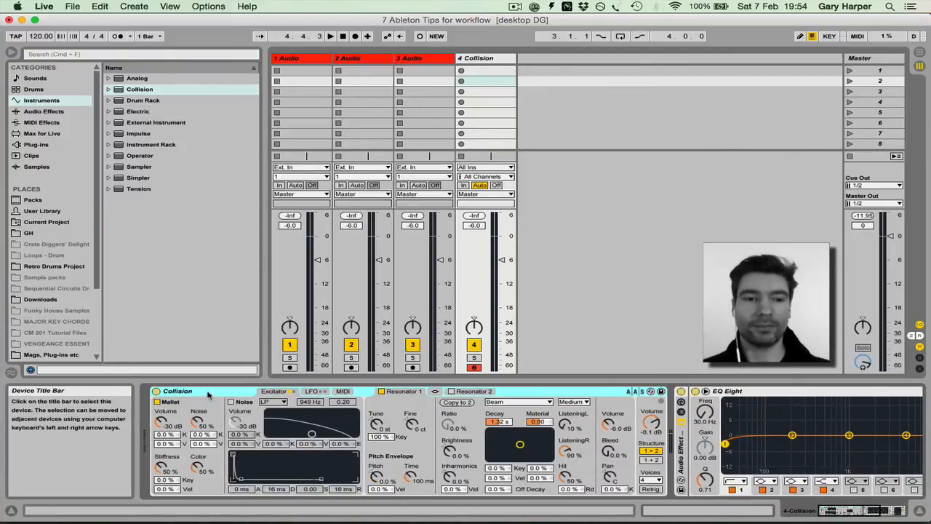
key("Delete")
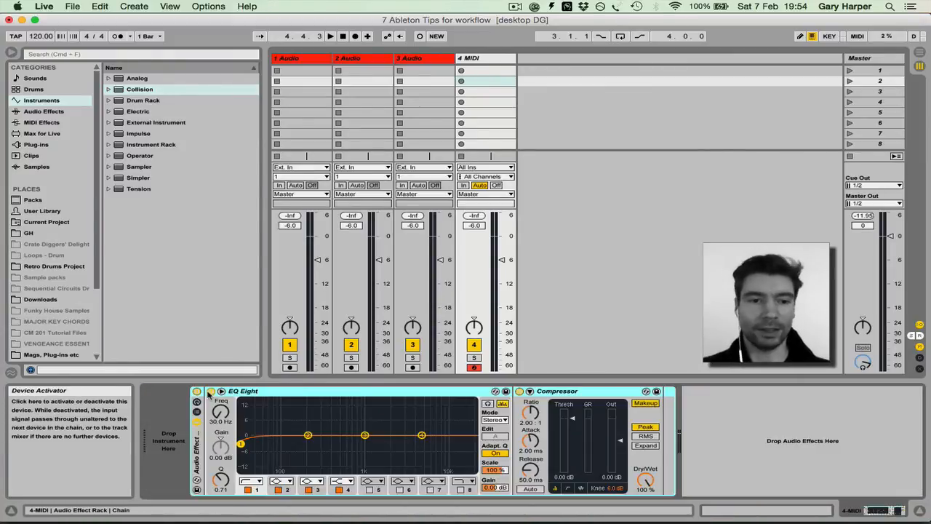
right_click(481, 58)
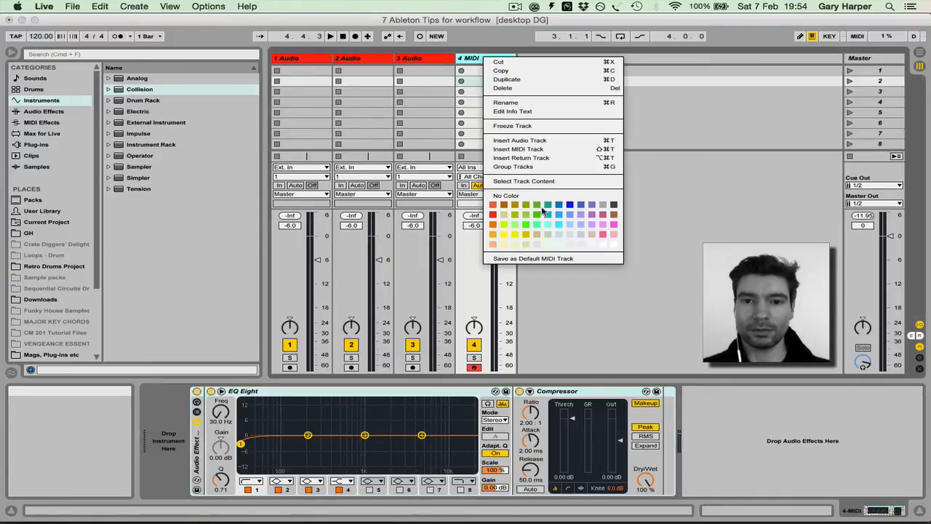
left_click(536, 214)
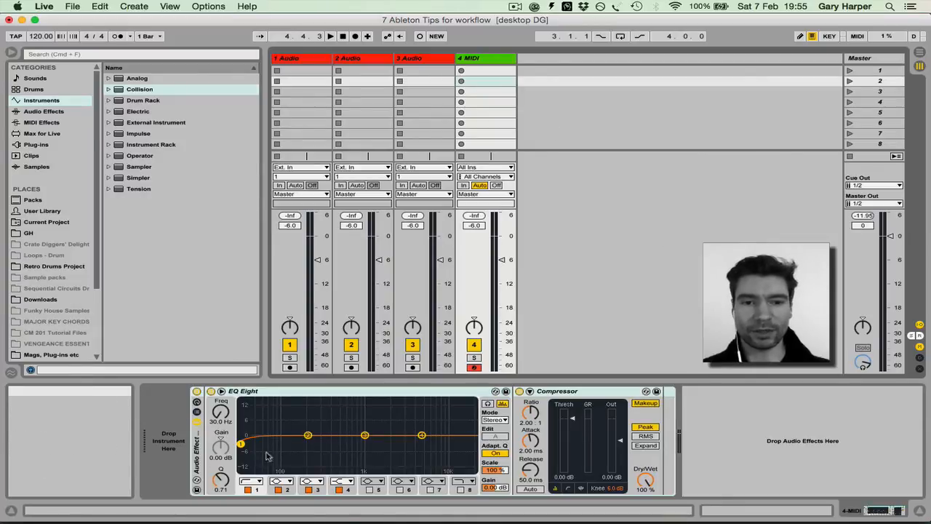
Step: Deactivate the rack's EQ Eight and Compressor, and save the track as the default MIDI track, overwriting the existing default
left_click(210, 391)
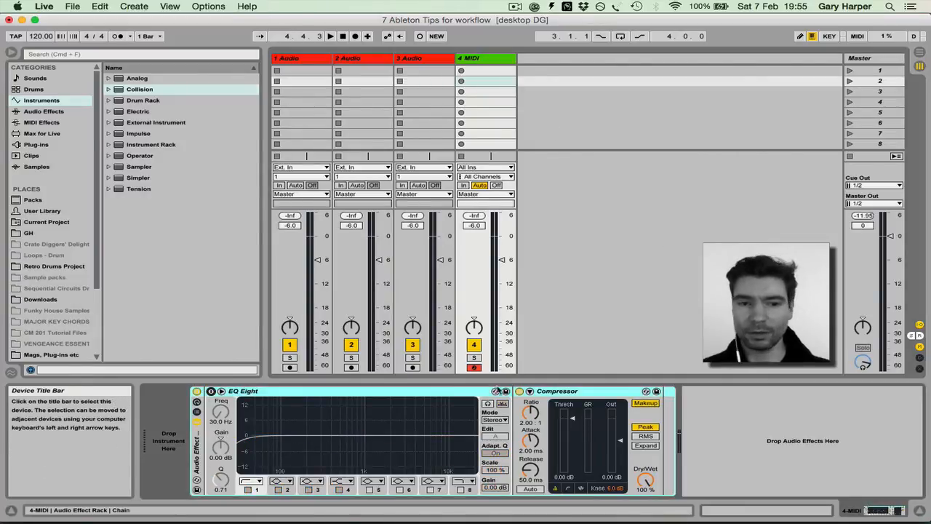
left_click(518, 392)
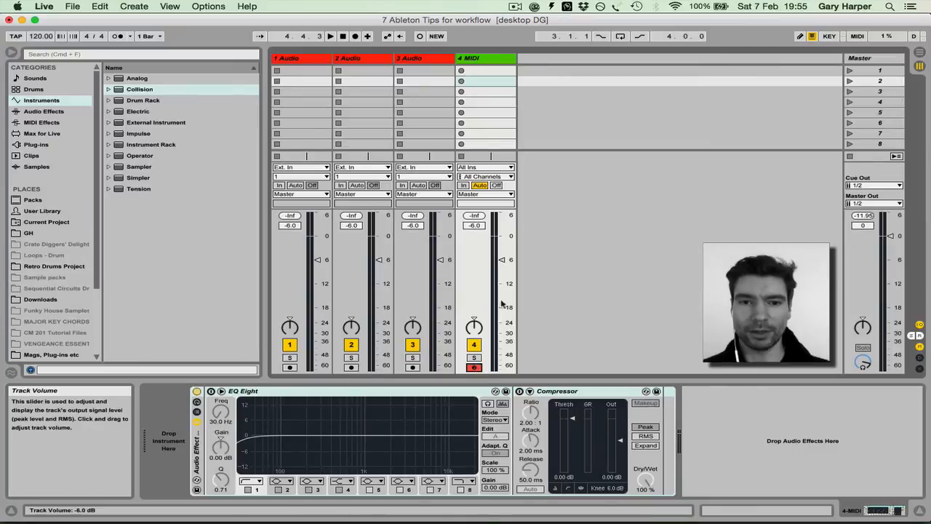
right_click(479, 61)
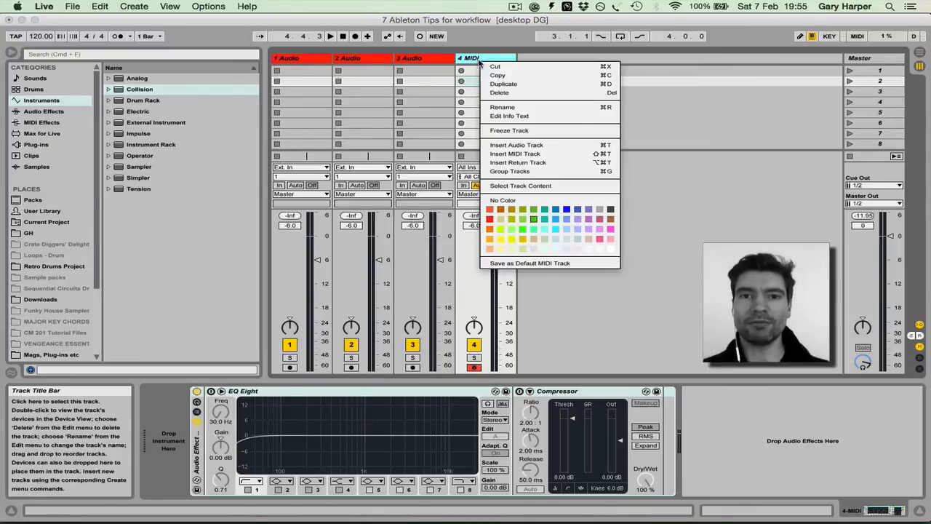
left_click(558, 264)
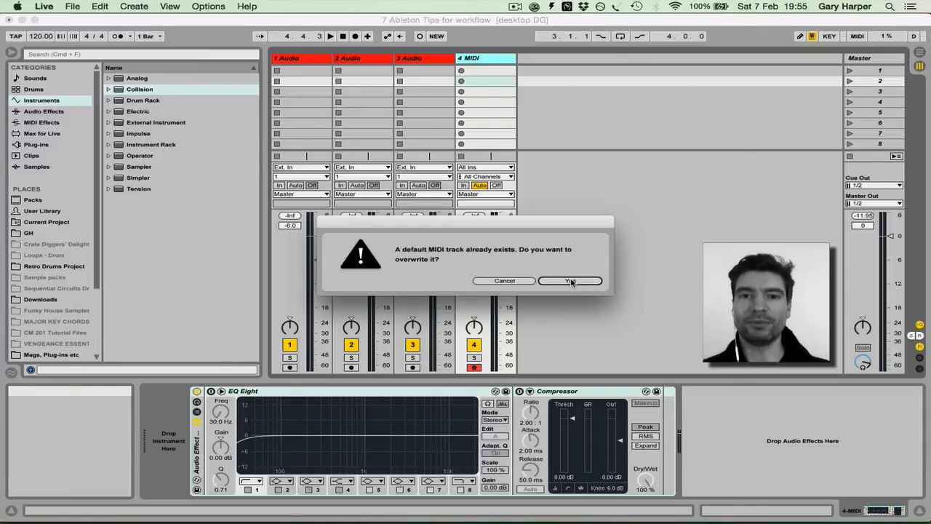
left_click(570, 281)
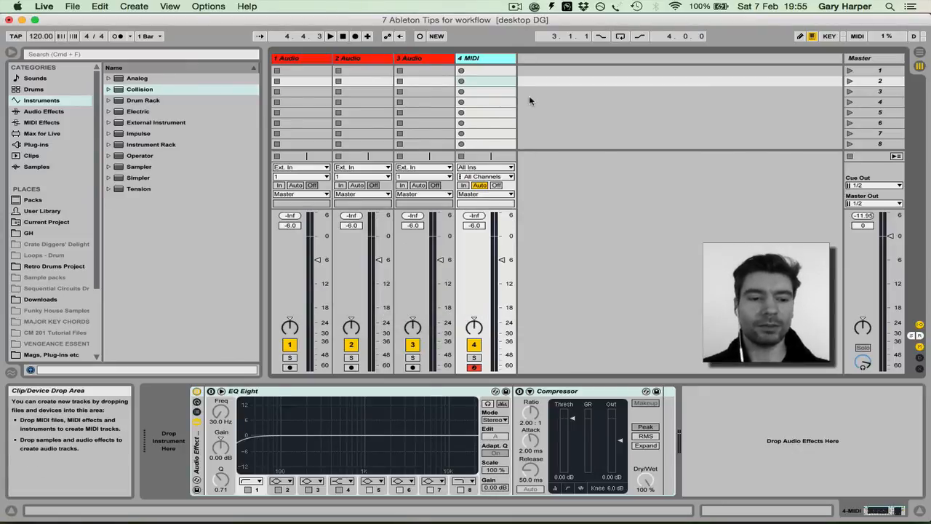
Step: Insert three new MIDI tracks after the green MIDI track, and select the third audio track to show its devices
key("super+shift+t")
key("super+shift+t")
key("super+shift+t")
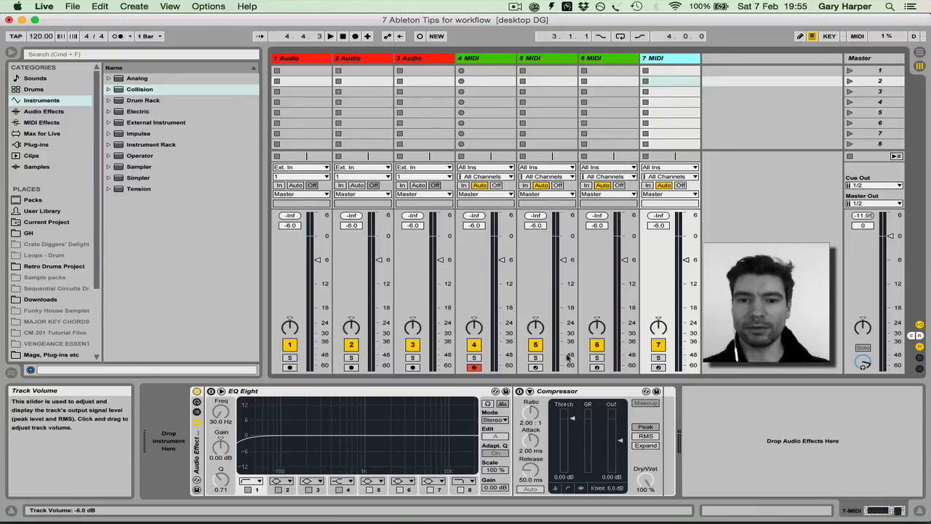
left_click(435, 61)
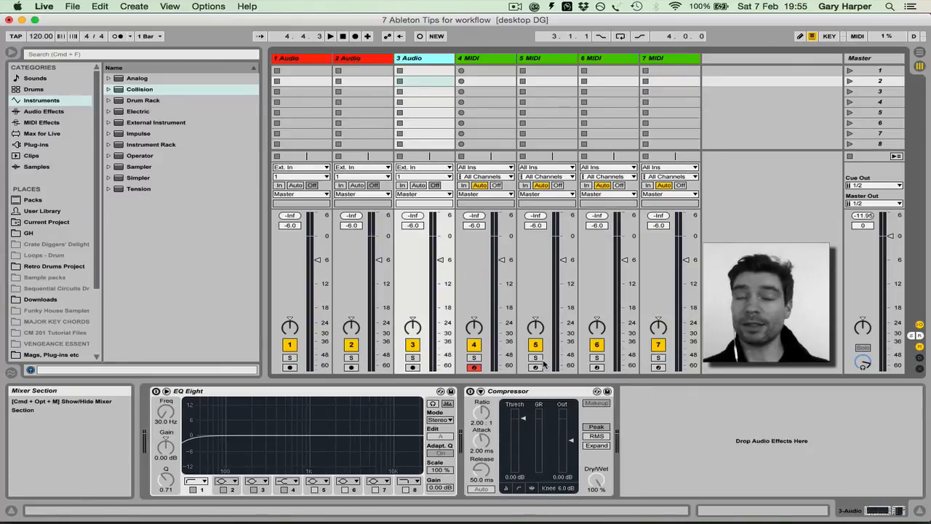